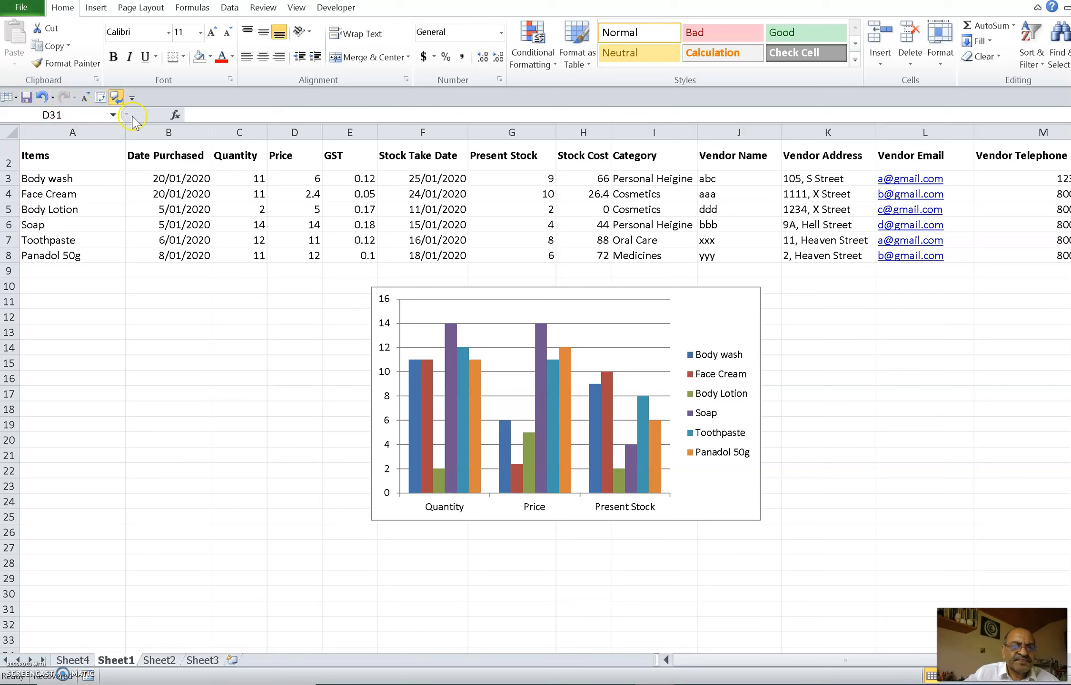
- Open the Quick Access Toolbar customization options and remove the Speak Cells on Enter command from the toolbar
click(116, 98)
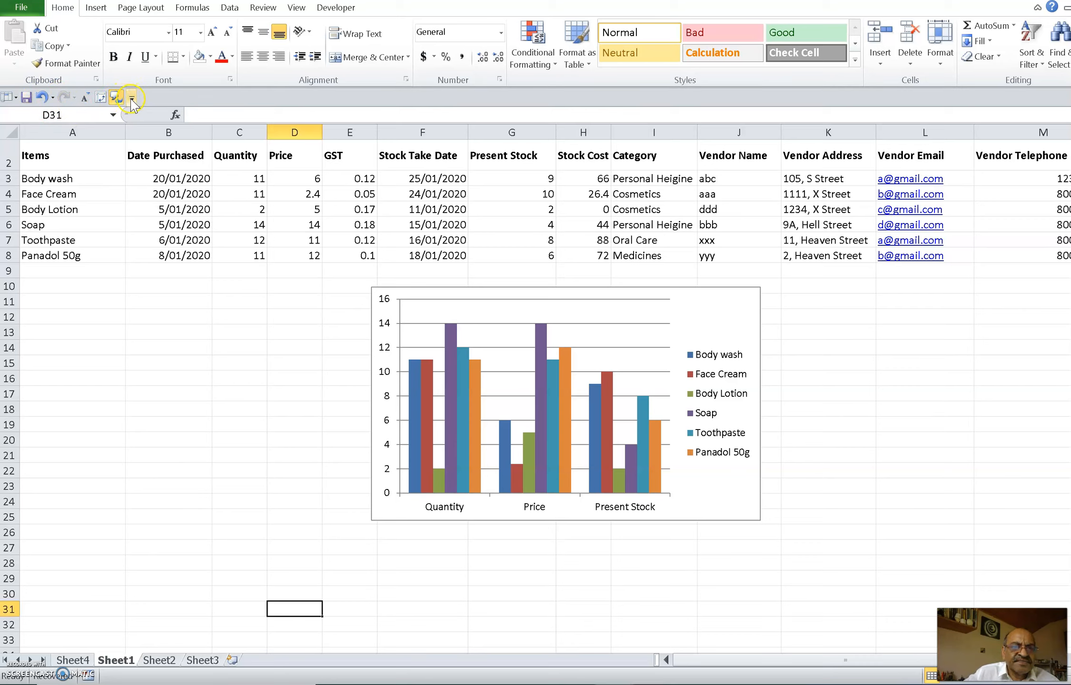
click(131, 99)
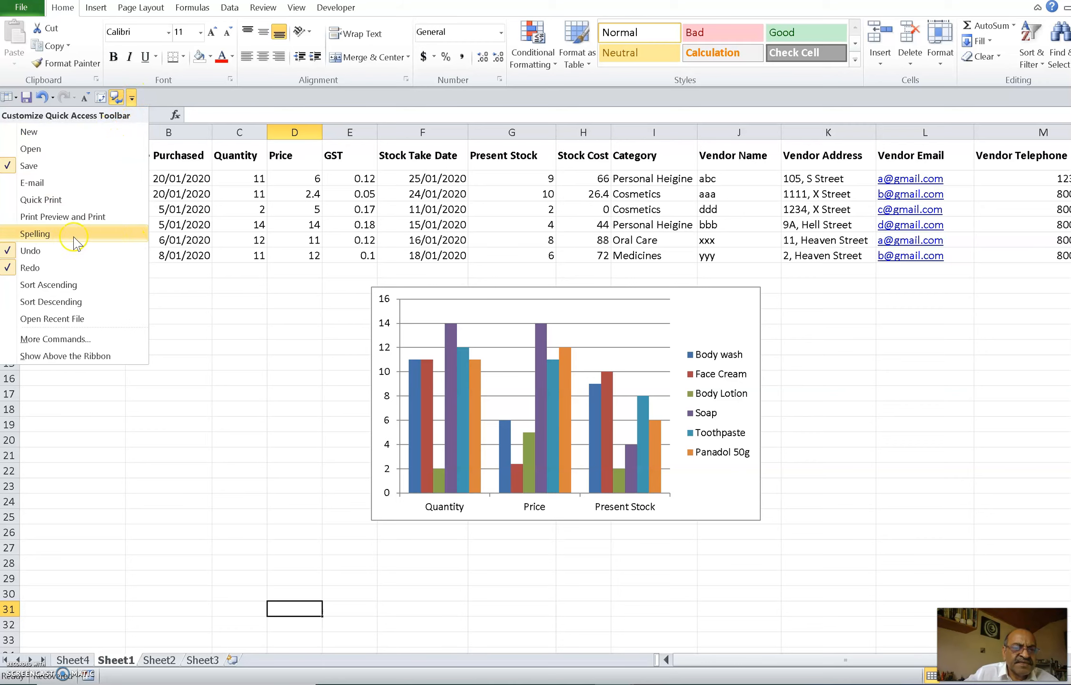
click(81, 339)
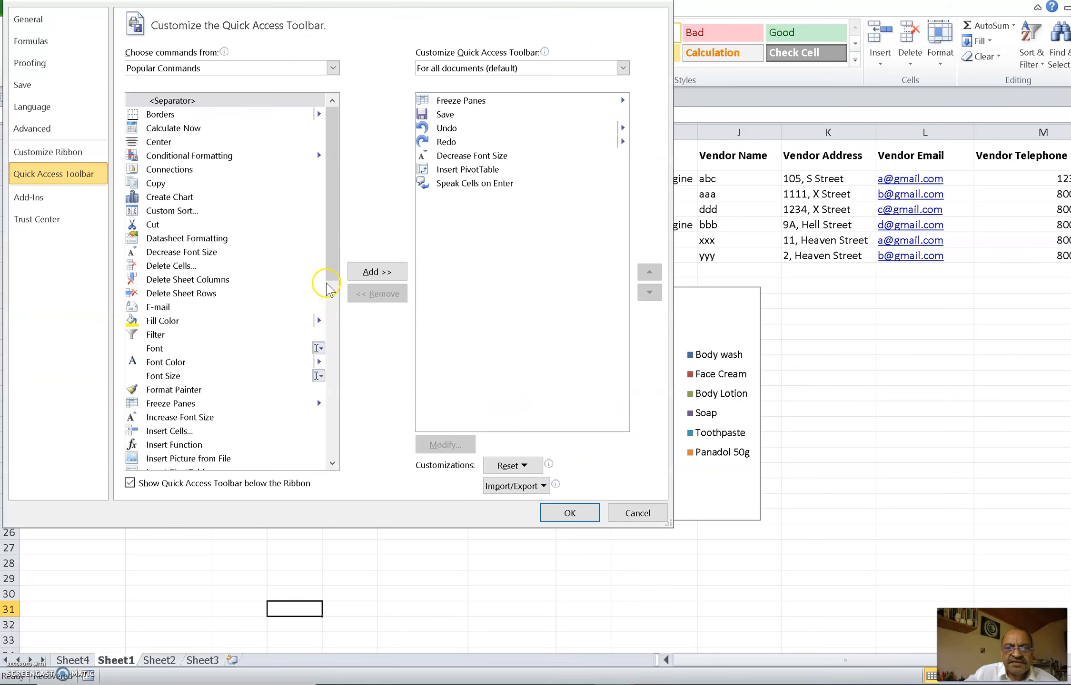
click(480, 183)
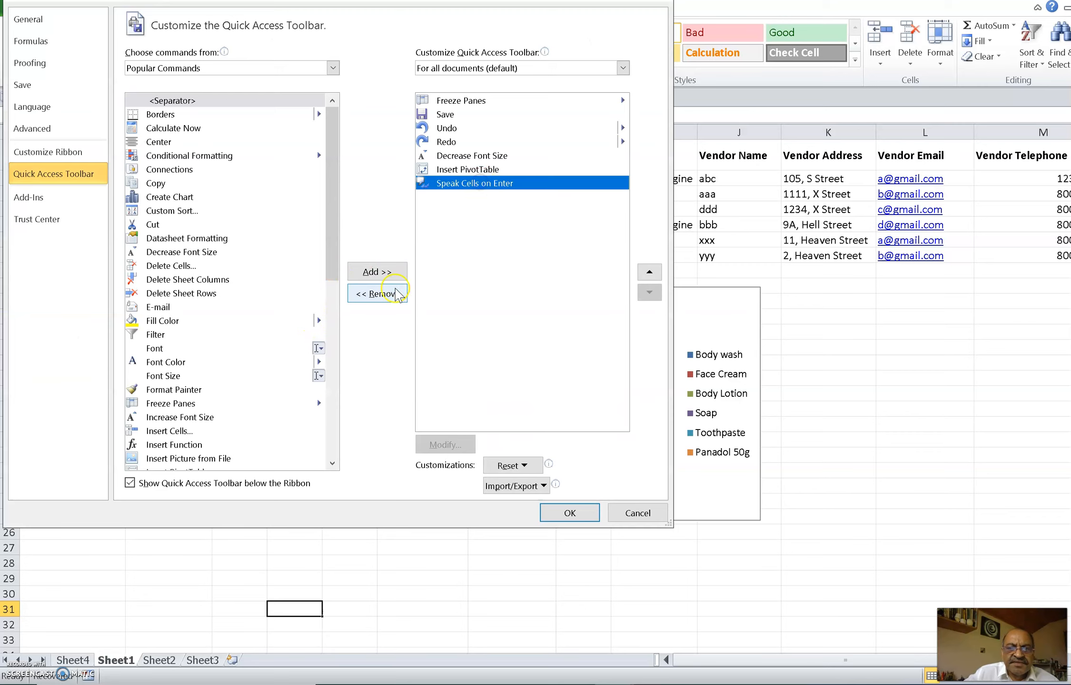
click(386, 293)
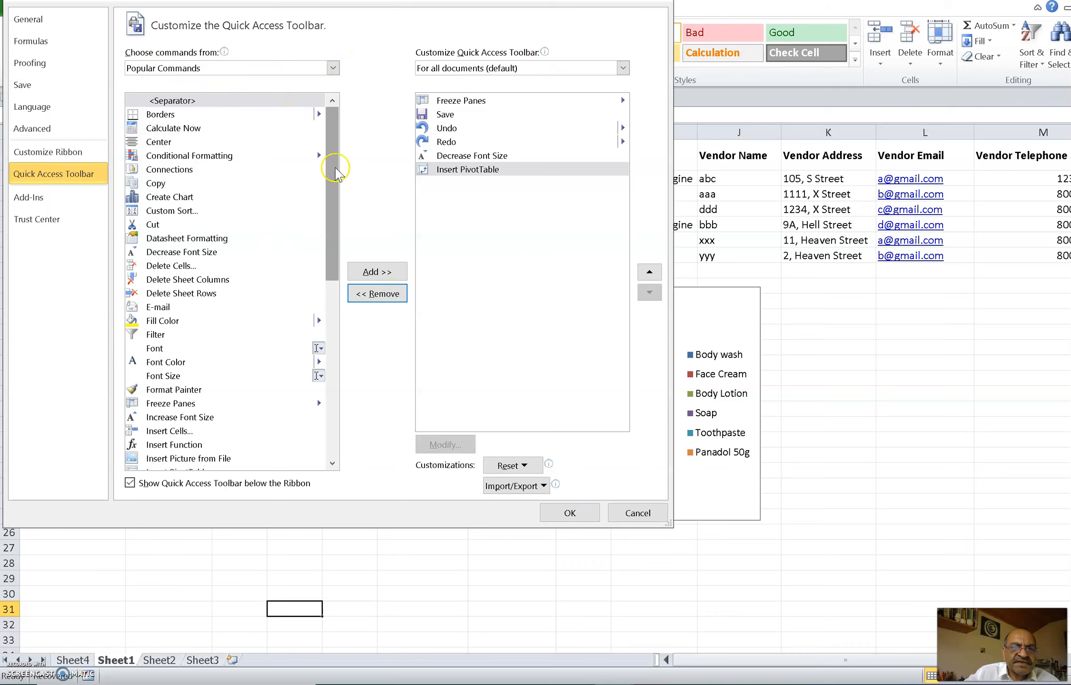
- Add Speak Cells on Enter from Commands Not in the Ribbon to the Quick Access Toolbar and apply the customization
click(332, 68)
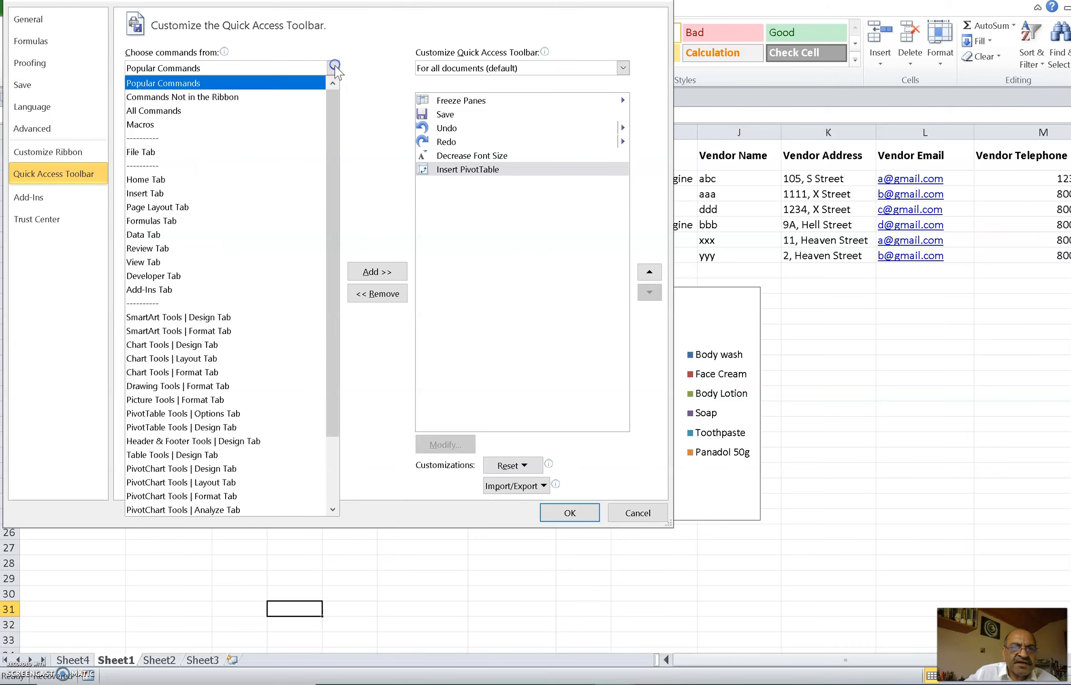
click(294, 99)
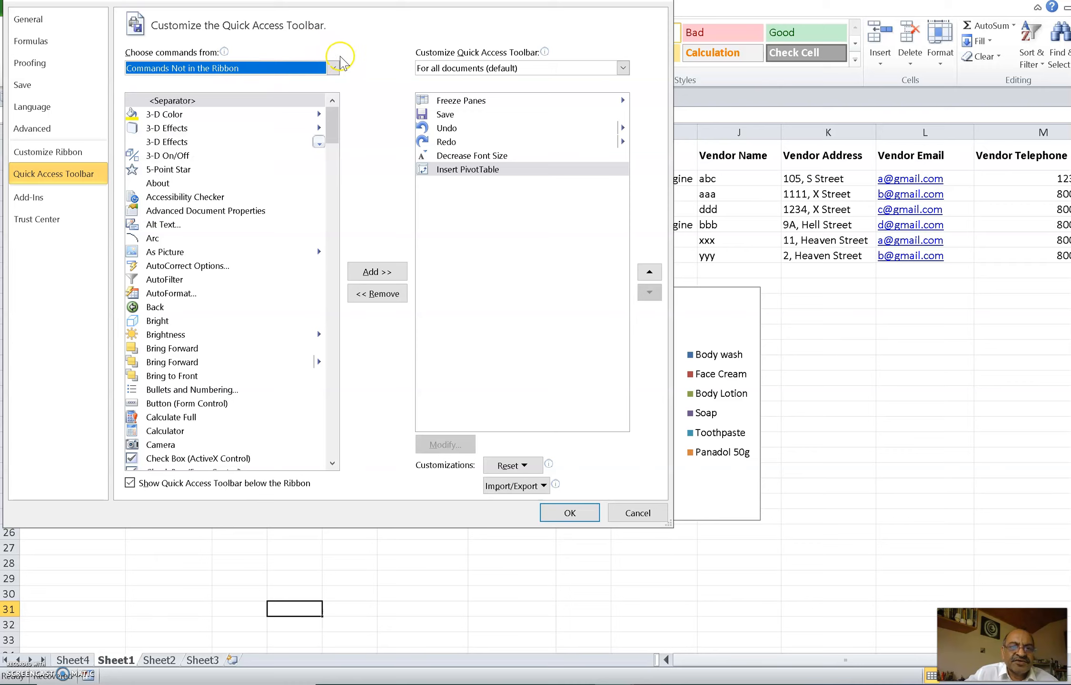
drag(333, 118, 344, 402)
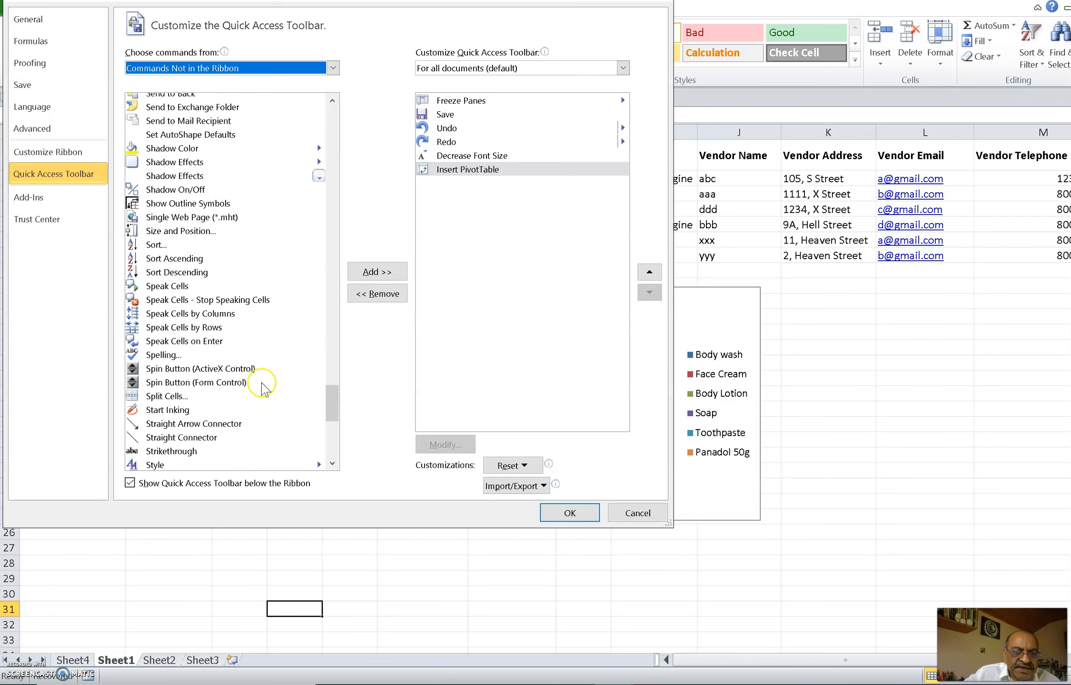
click(193, 344)
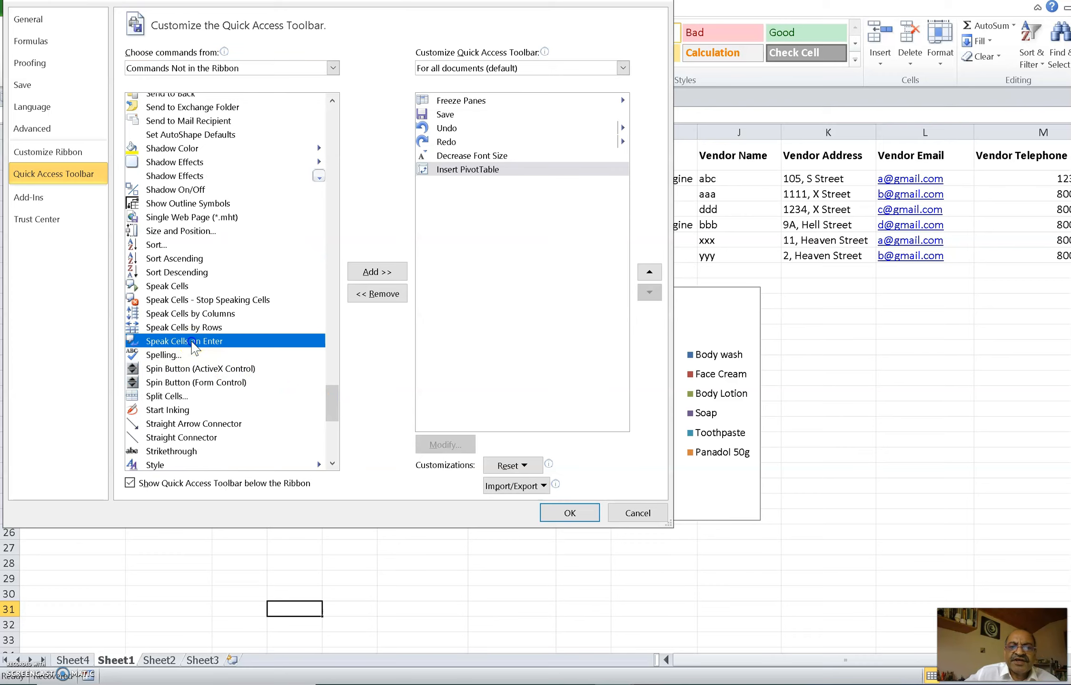
click(378, 272)
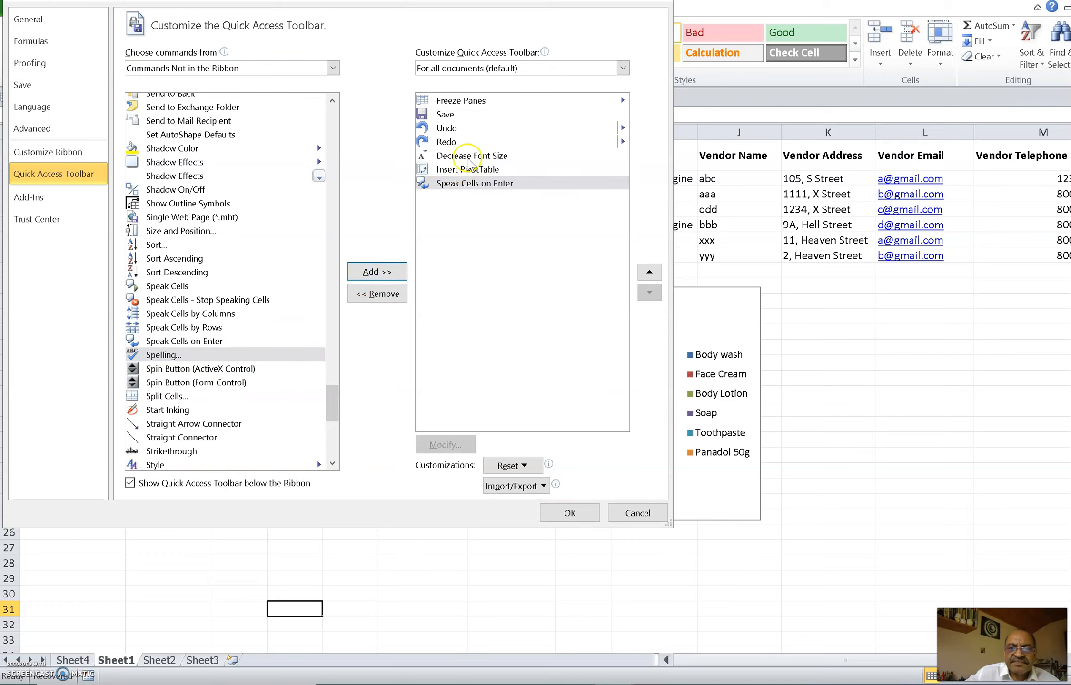
click(571, 513)
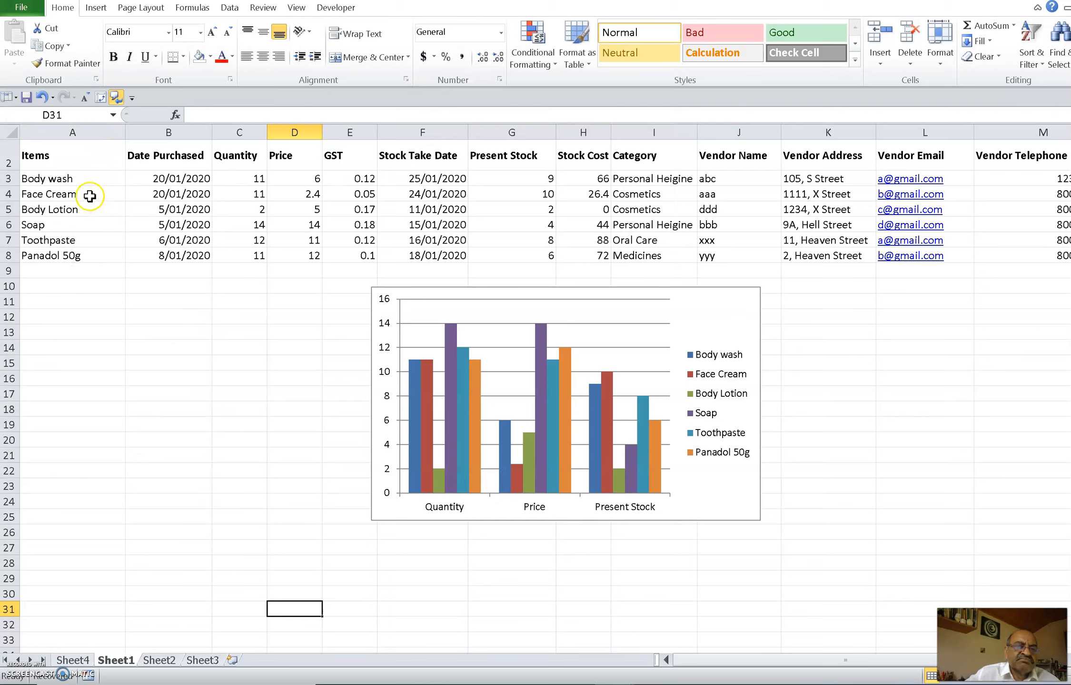
- Turn off Speak Cells on Enter and enter Alcohol as a new item in cell A9
click(116, 97)
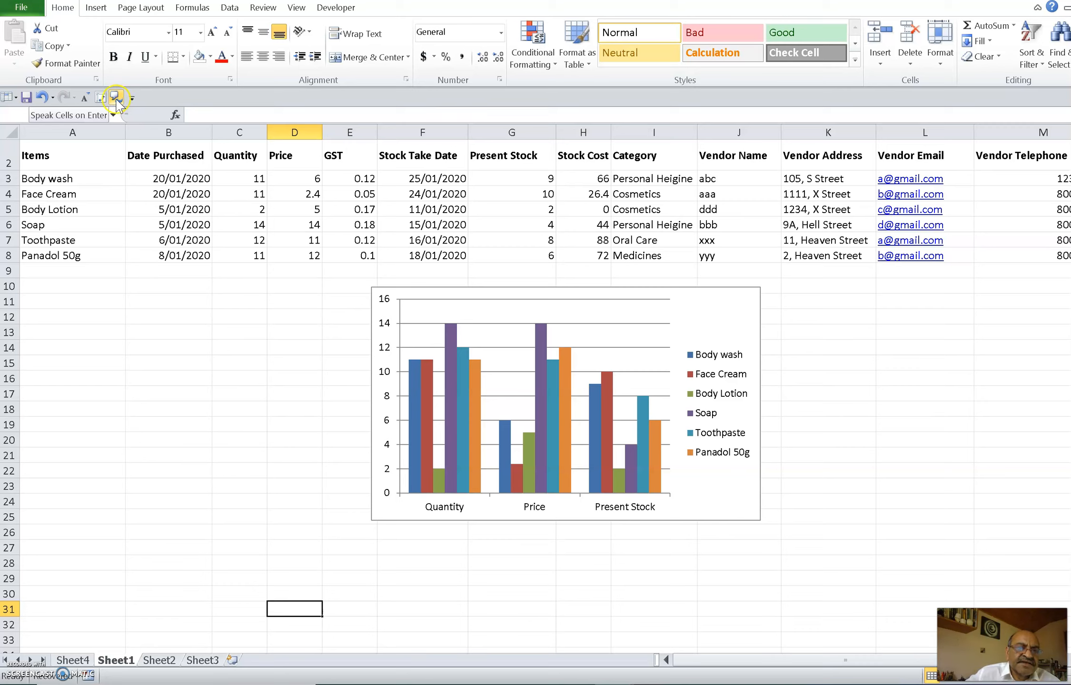
click(116, 98)
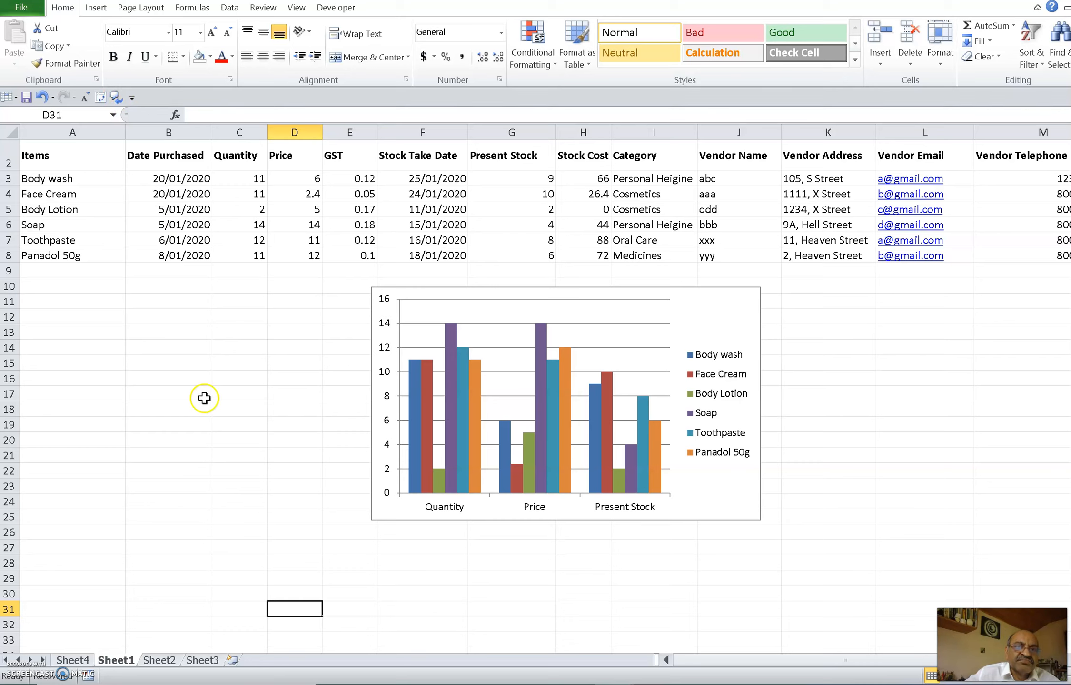
click(59, 271)
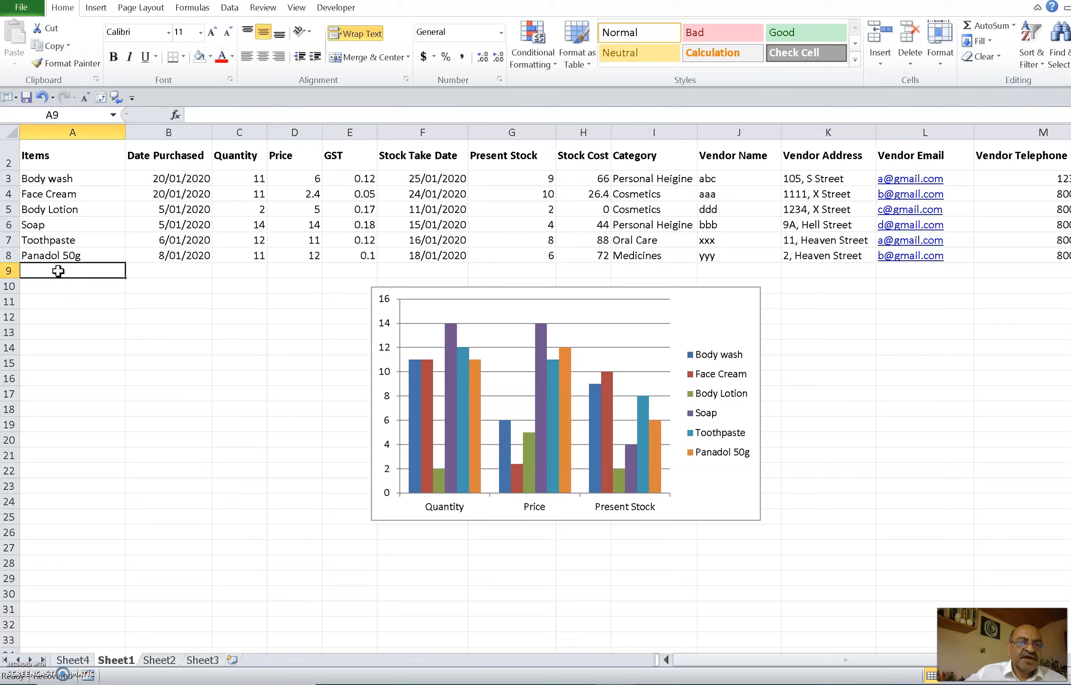
mouse_move(663, 461)
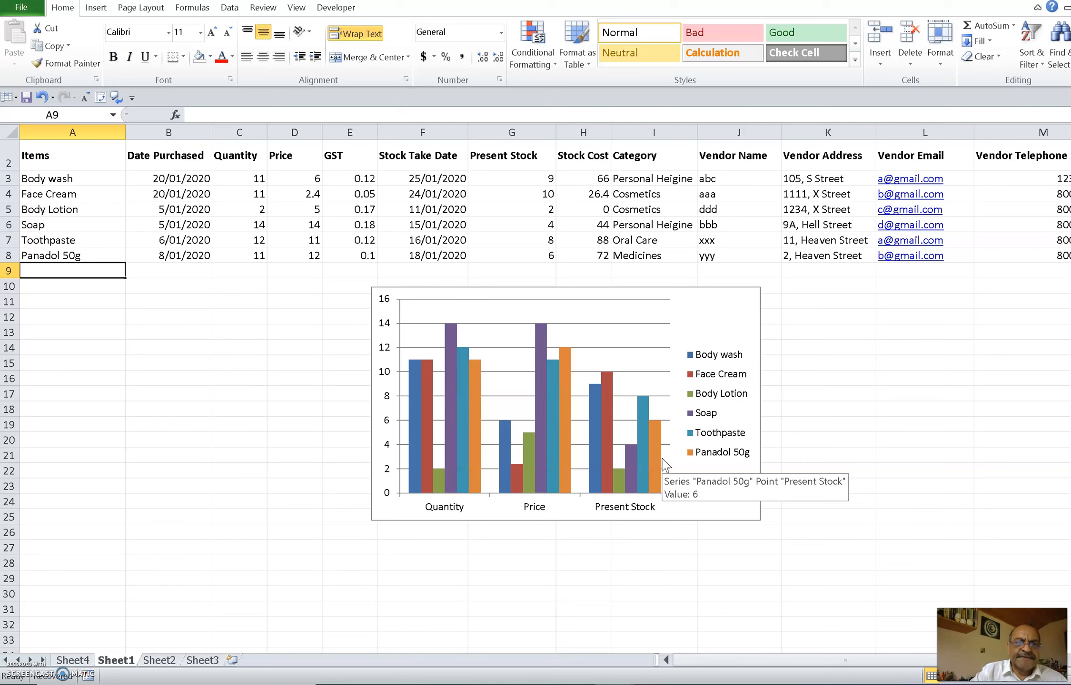
text(A)
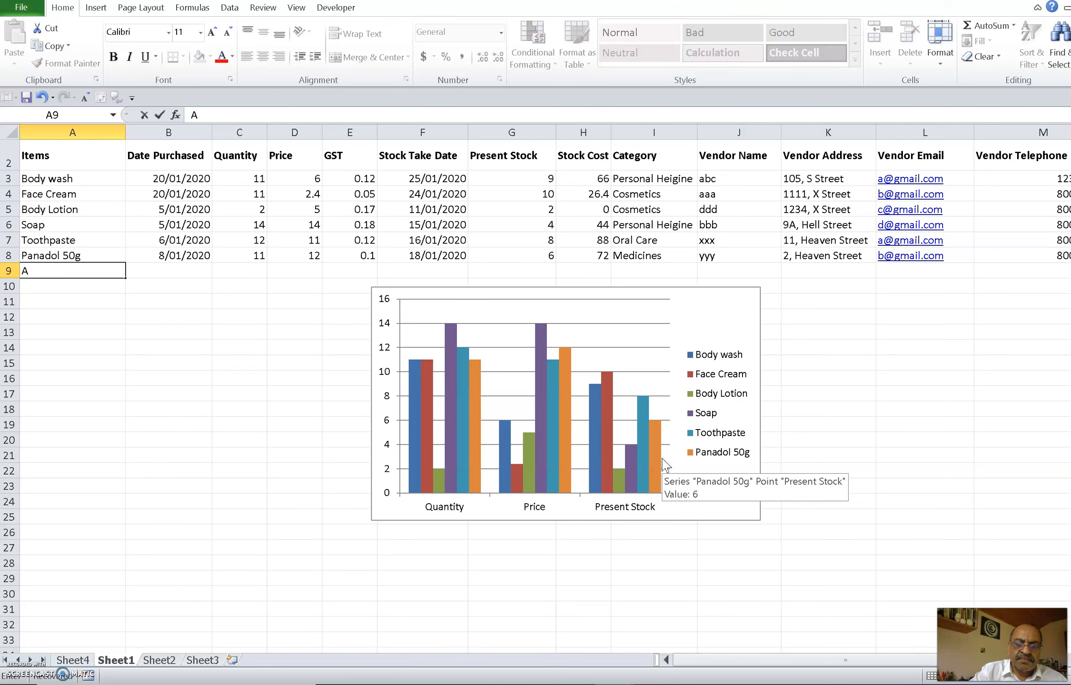
text(lcolo)
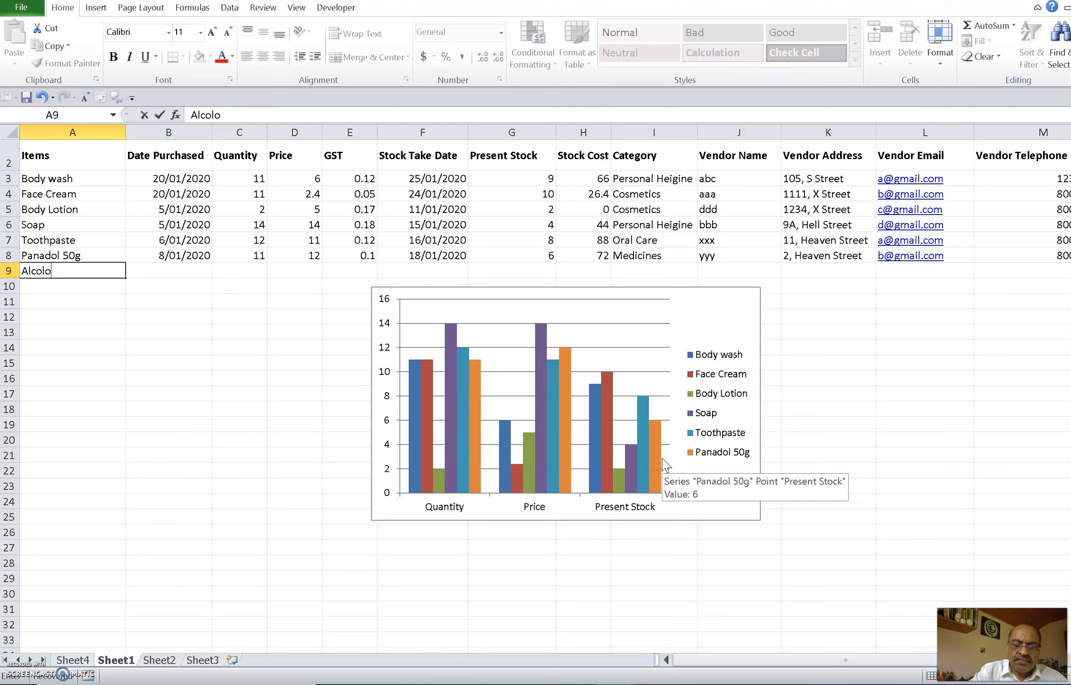
text(l)
key(BackSpace)
key(BackSpace)
key(BackSpace)
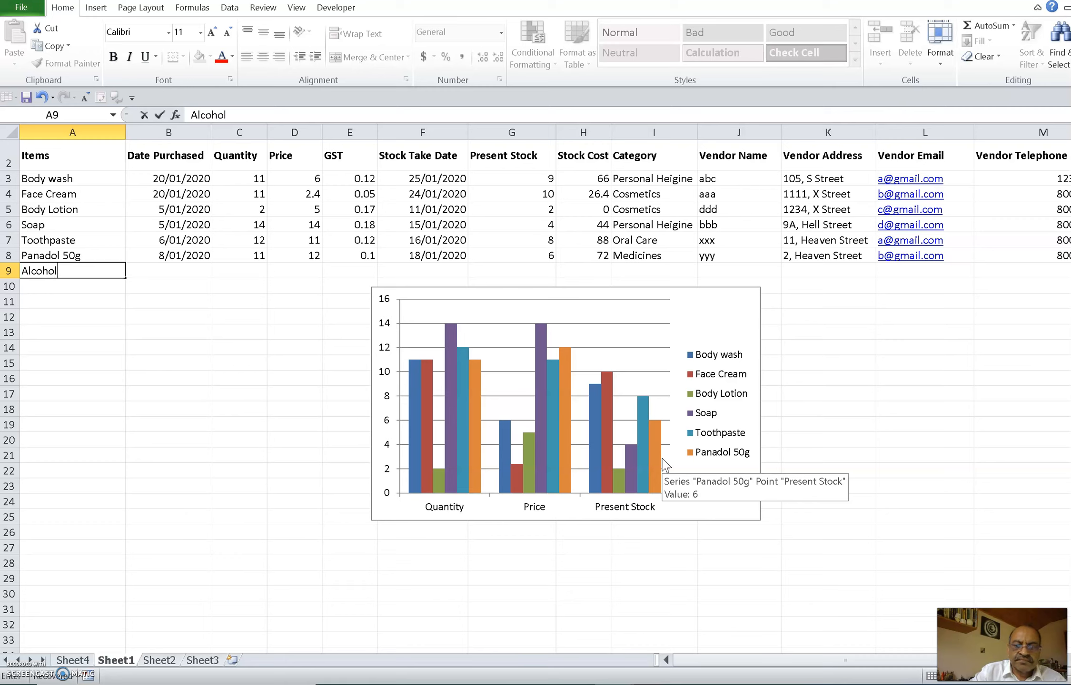
key(BackSpace)
key(BackSpace)
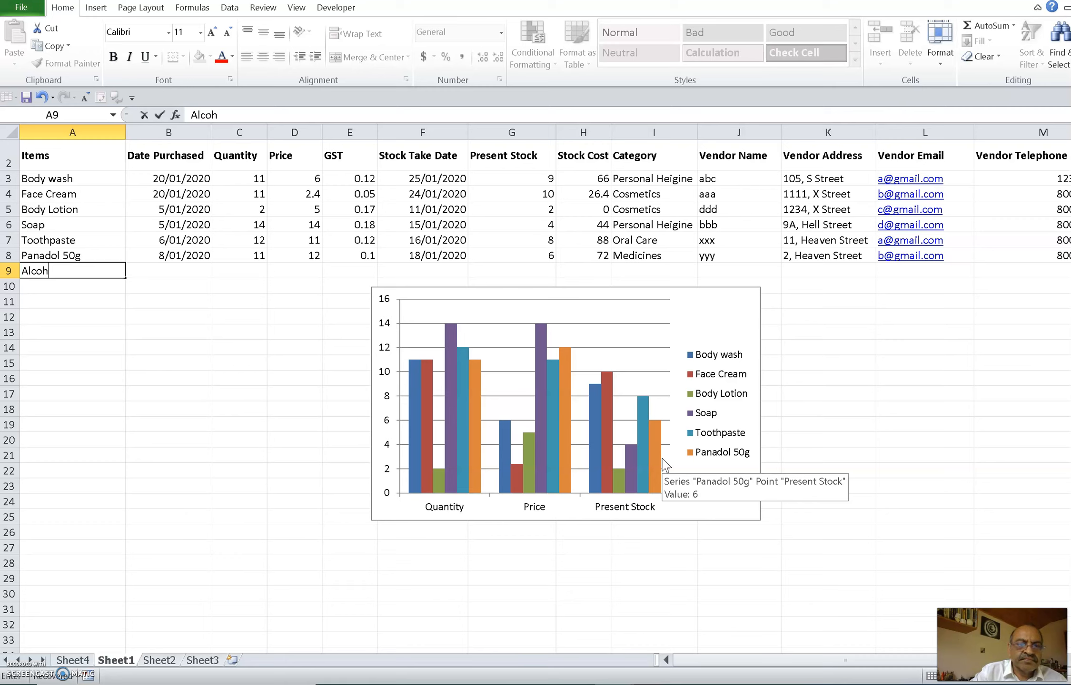
text(al)
key(BackSpace)
key(BackSpace)
text(ol)
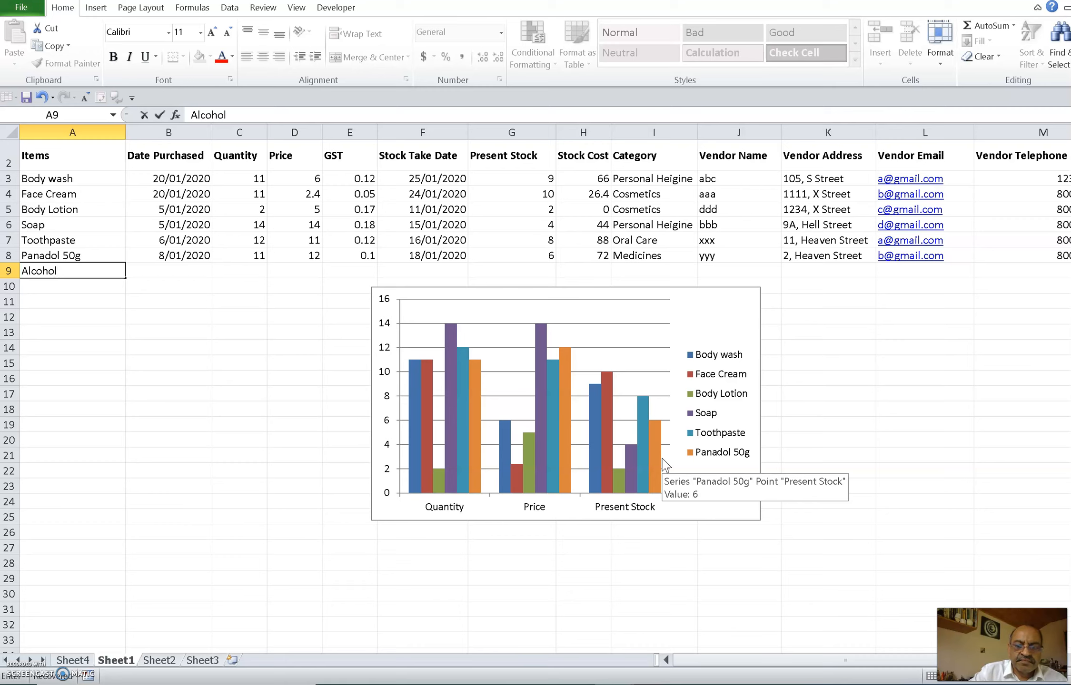
click(682, 460)
key(Return)
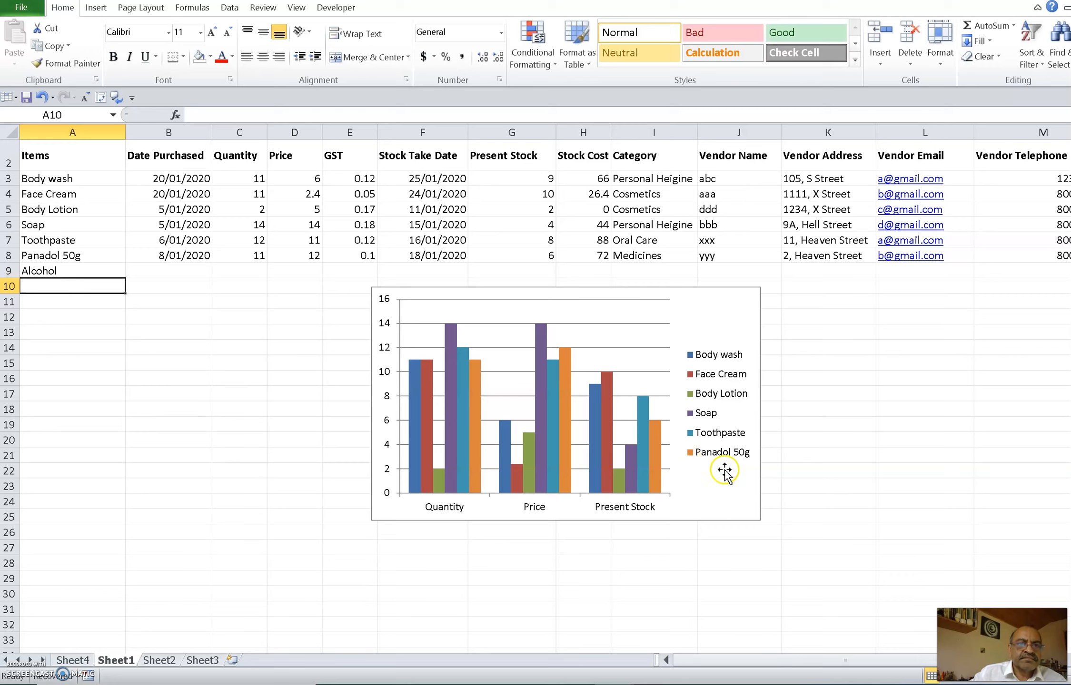
- Turn on Speak Cells on Enter, and clear cell A9 and enter Alcohol in it again
click(116, 99)
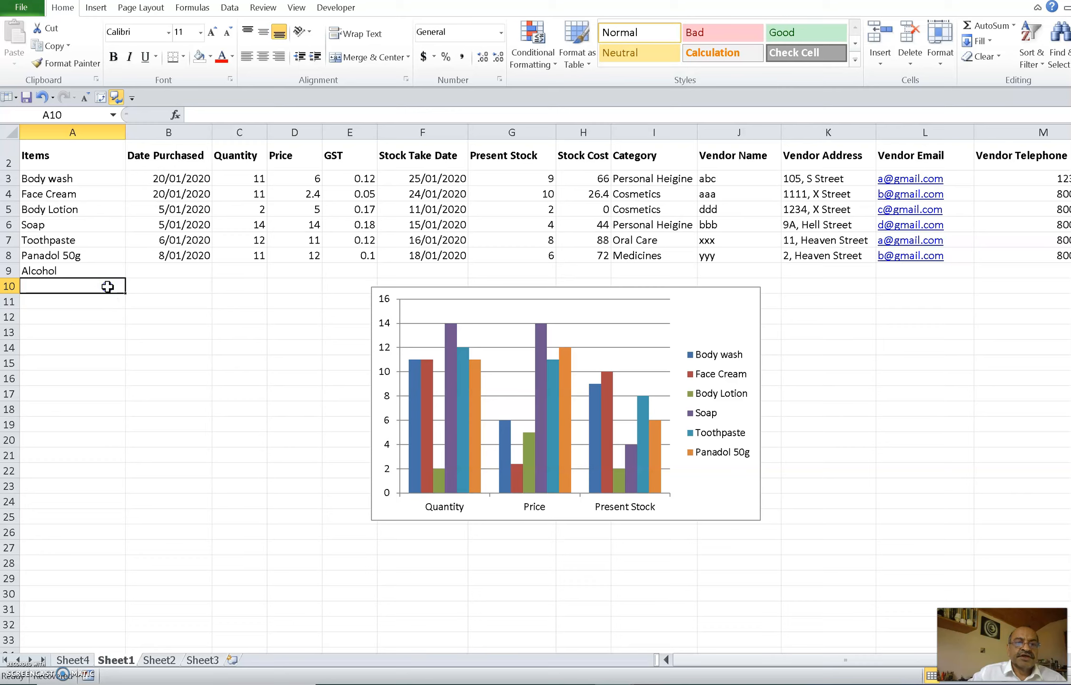
click(52, 270)
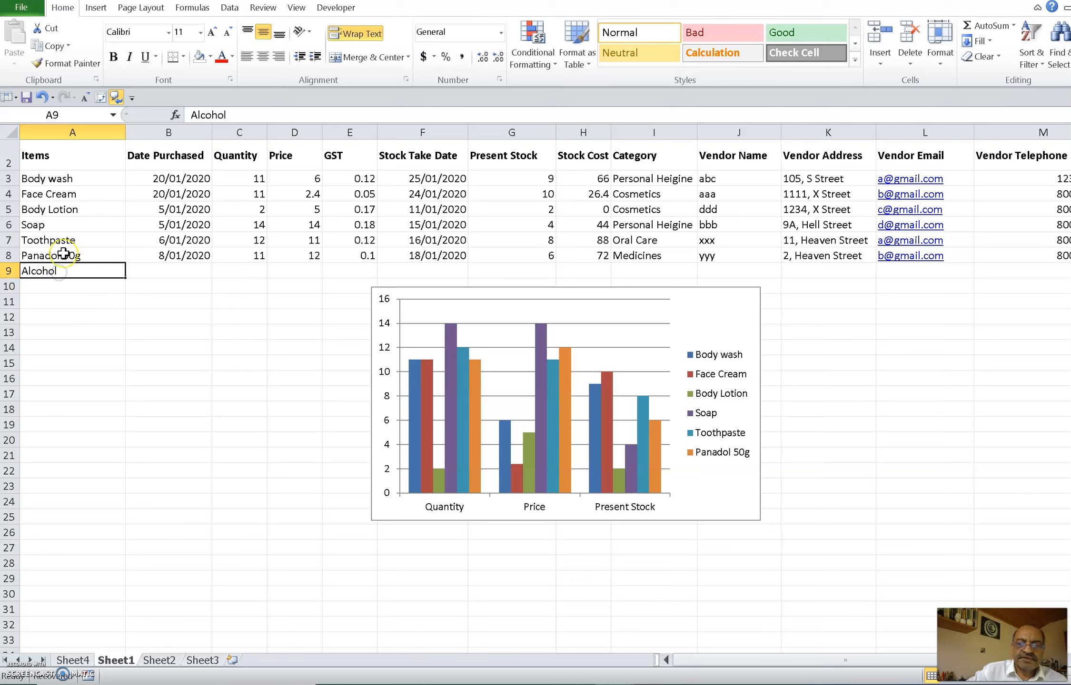
key(Delete)
text(Alcolo)
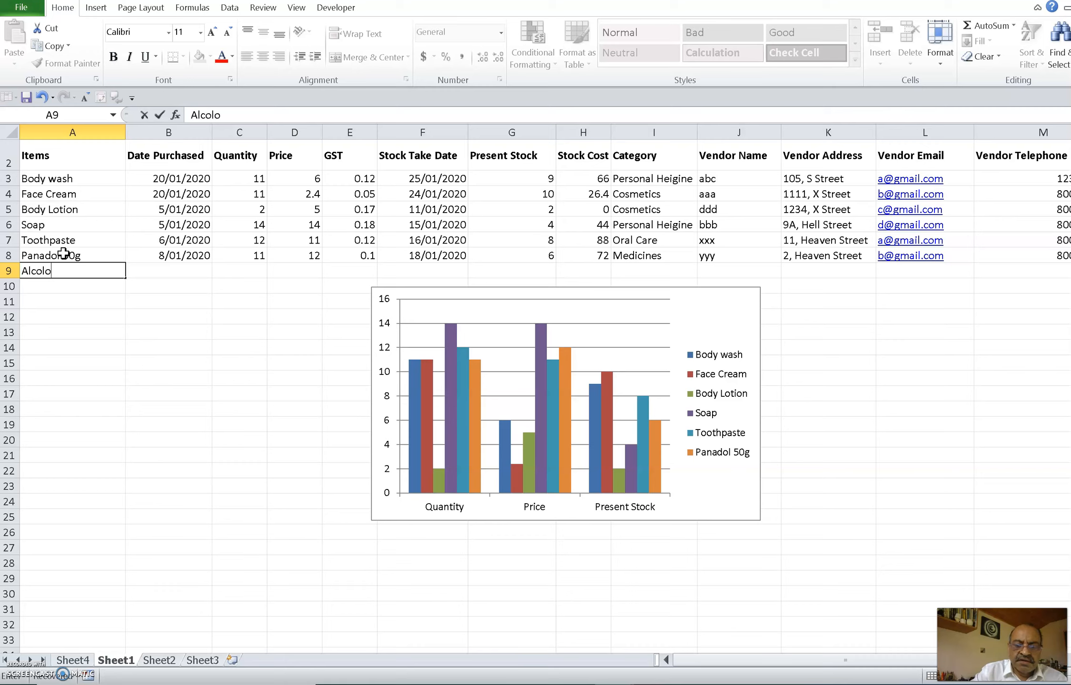
text(l)
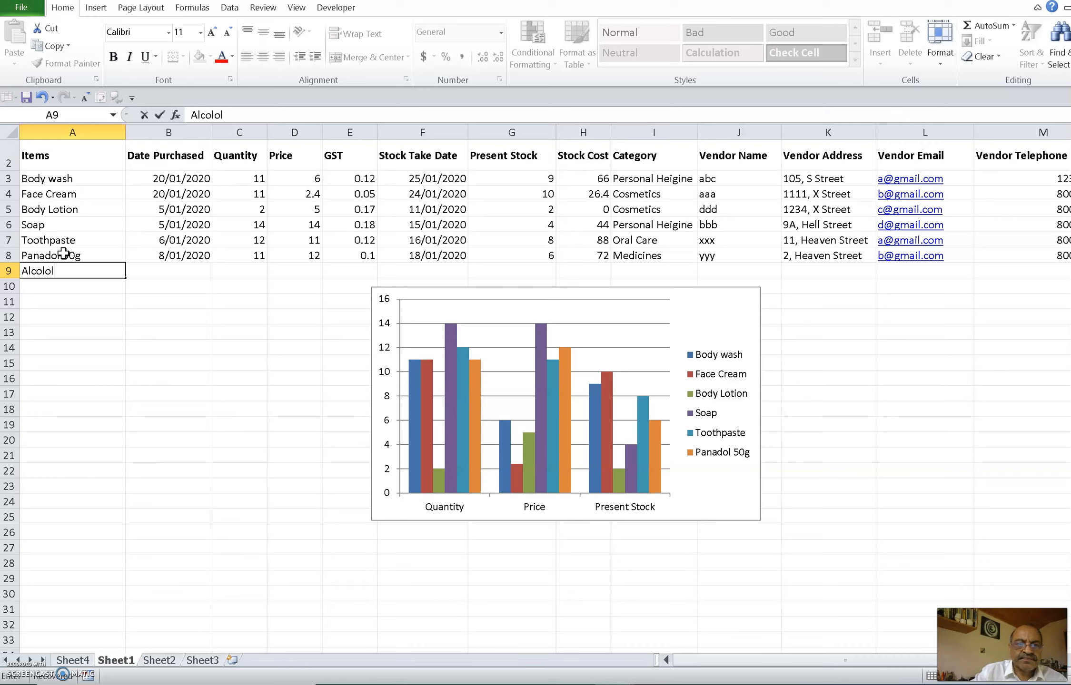
key(BackSpace)
key(BackSpace)
key(BackSpace)
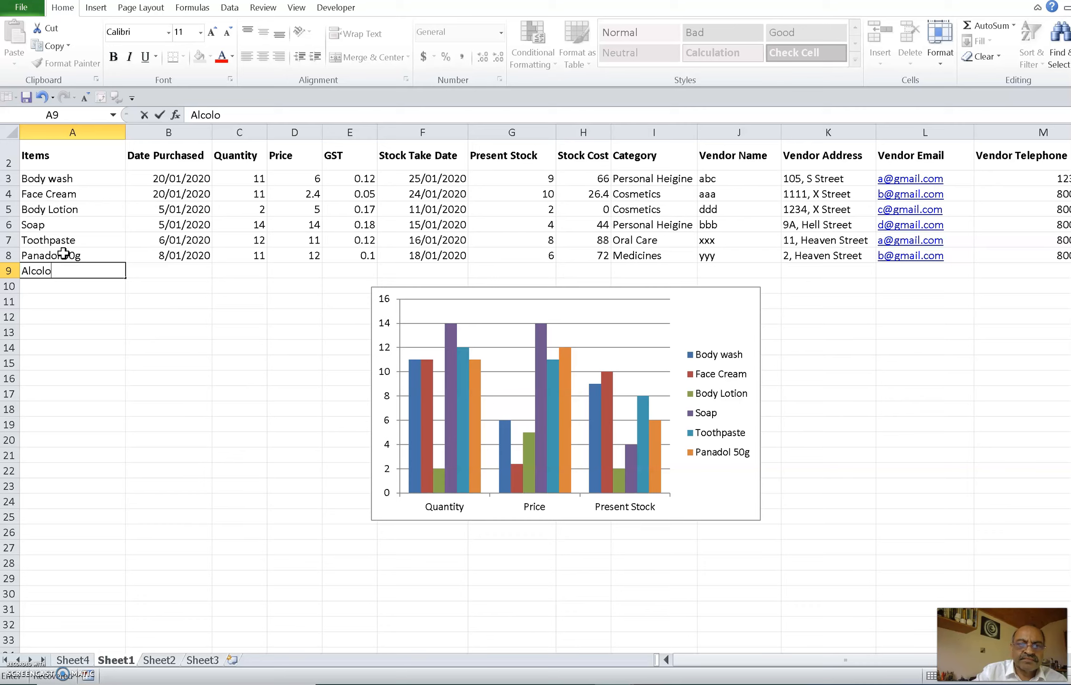
text(hol)
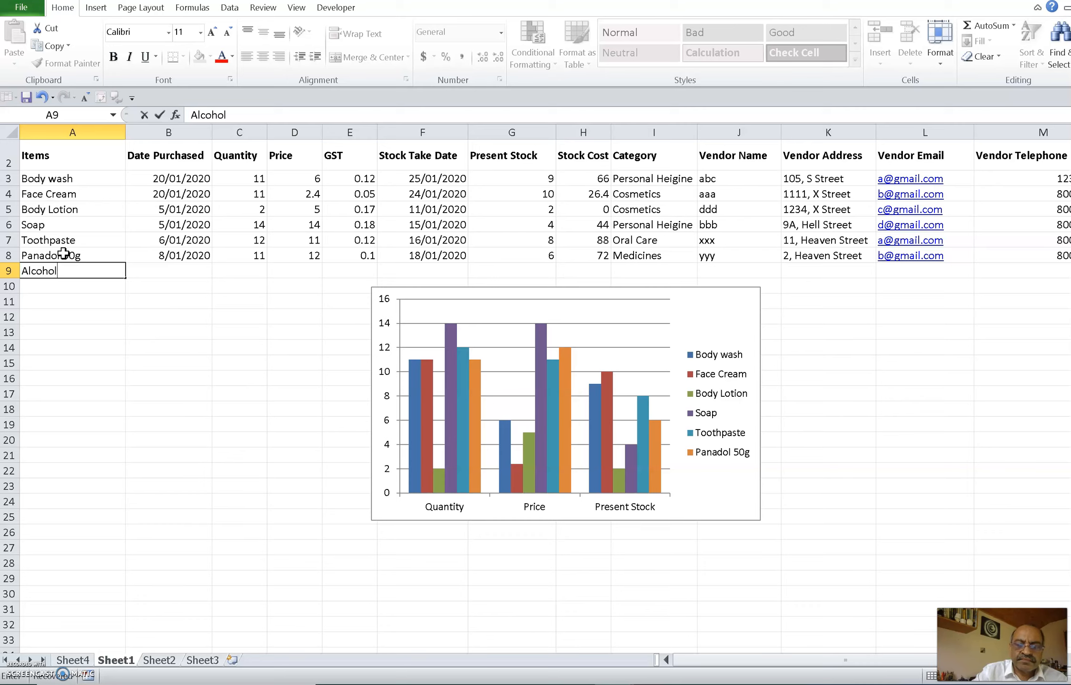
key(Return)
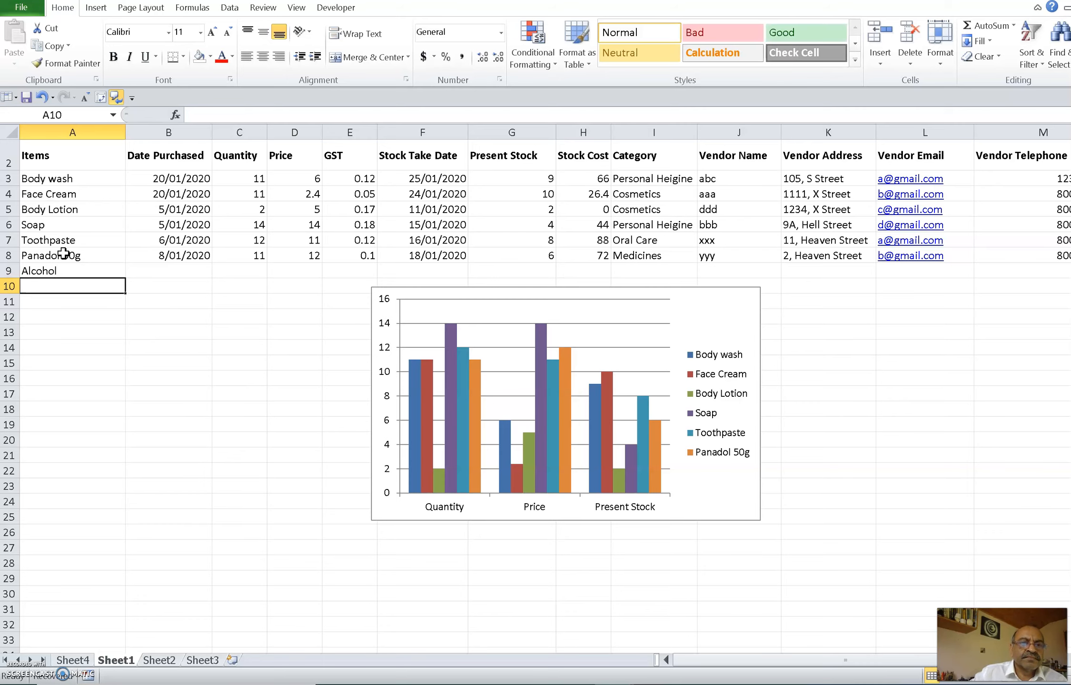
- Enter the items Beer, Tea and Breakfast in cells A10 to A12 with Speak Cells on Enter active
text(Beer)
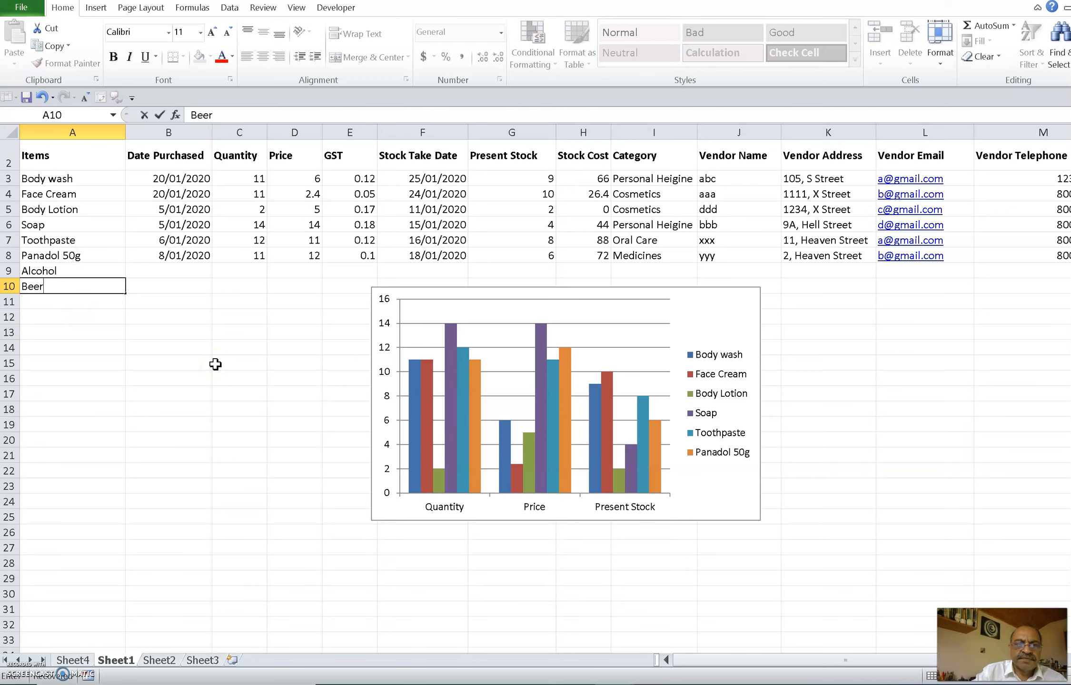
key(Return)
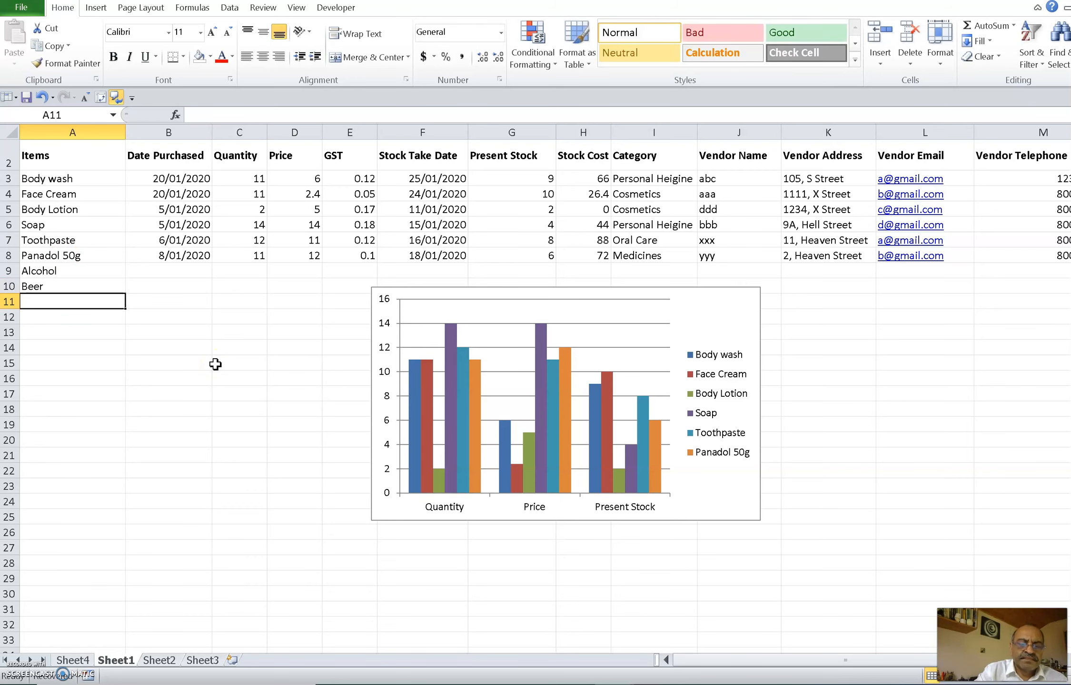
text(Tea)
key(Return)
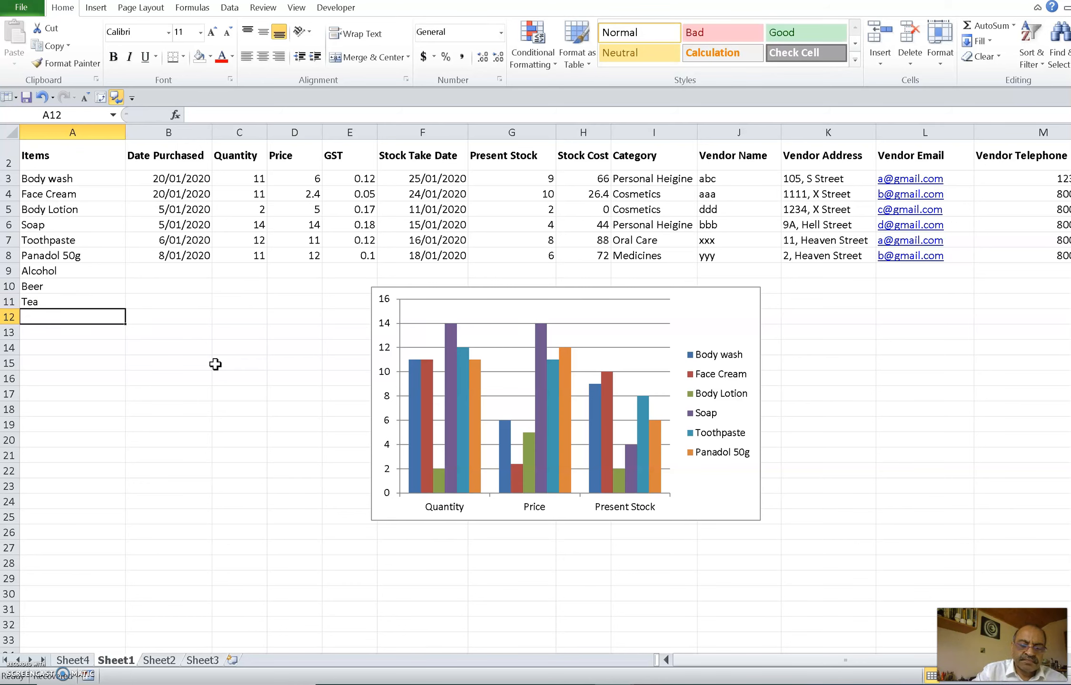
text(Breakfast)
key(Return)
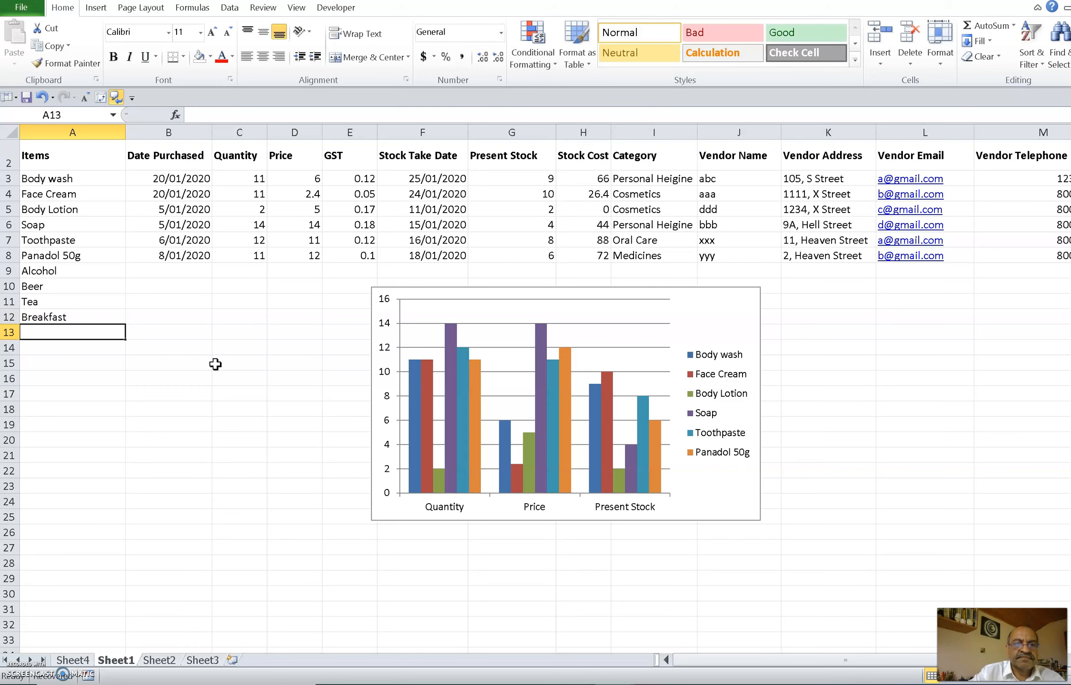